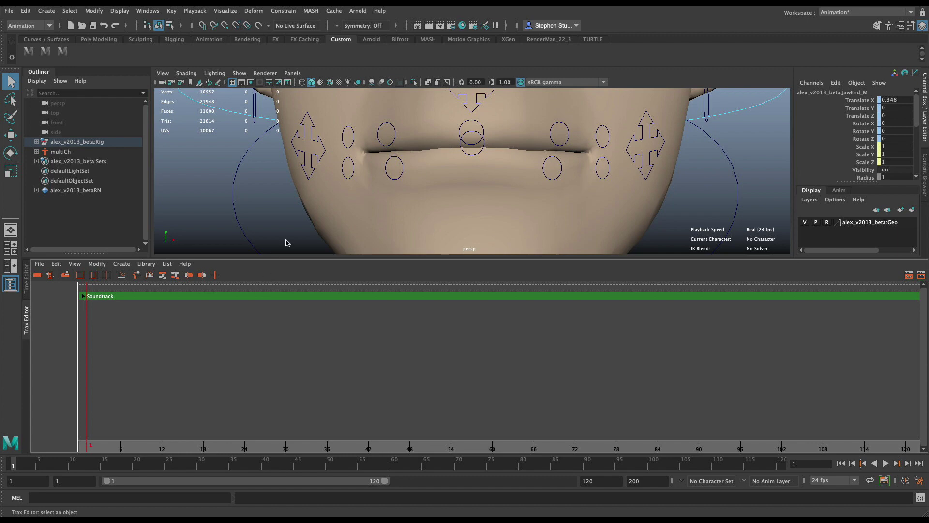
Step: Select Ctrl_Mouth_R along with the right-side and centre upper and lower lip controls
{"action": "left_click", "coordinate": [311, 174]}
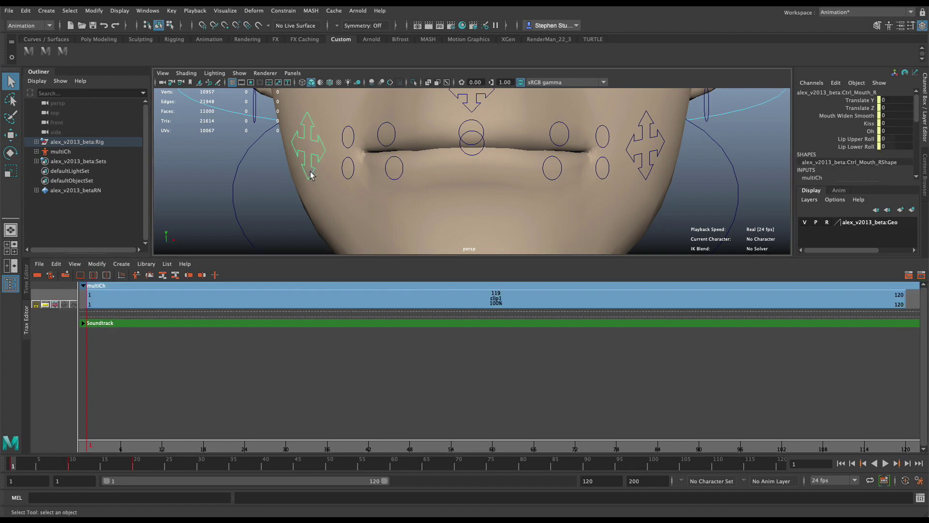
{"action": "left_click", "coordinate": [357, 165], "text": "shift"}
{"action": "left_click", "coordinate": [351, 138], "text": "shift"}
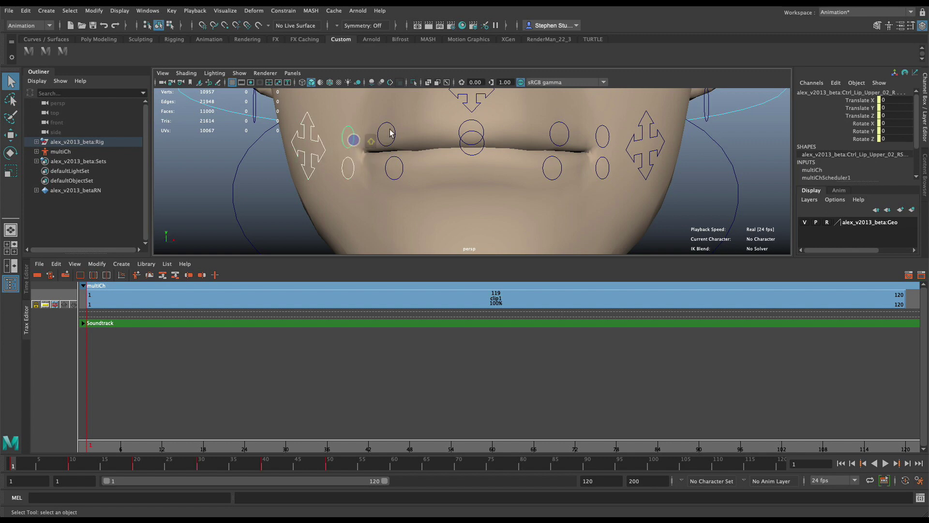
{"action": "left_click", "coordinate": [392, 134], "text": "shift"}
{"action": "left_click", "coordinate": [397, 164], "text": "shift"}
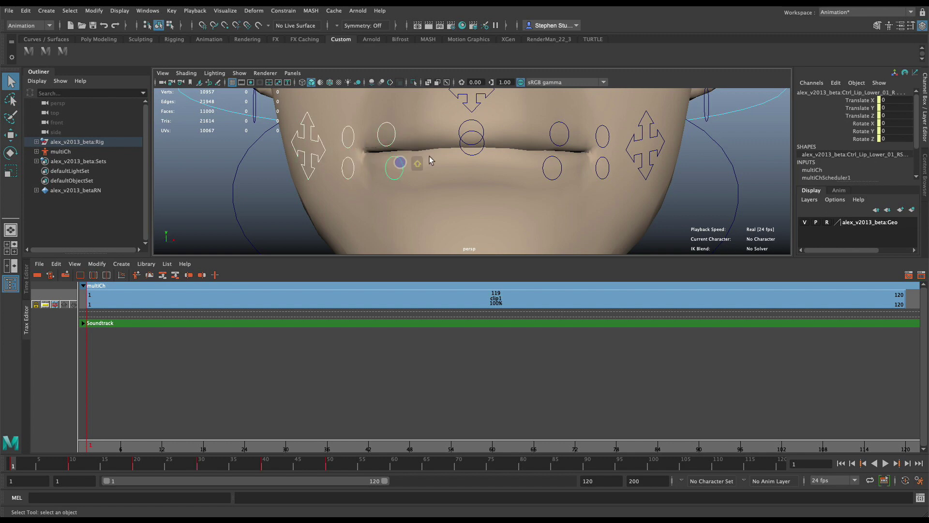
{"action": "left_click", "coordinate": [464, 152], "text": "shift"}
{"action": "left_click", "coordinate": [462, 131], "text": "shift"}
Step: Add the left lip controls, Ctrl_Mouth_L and the jaw control, then select clip1 in the Trax Editor
{"action": "left_click", "coordinate": [553, 141], "text": "shift"}
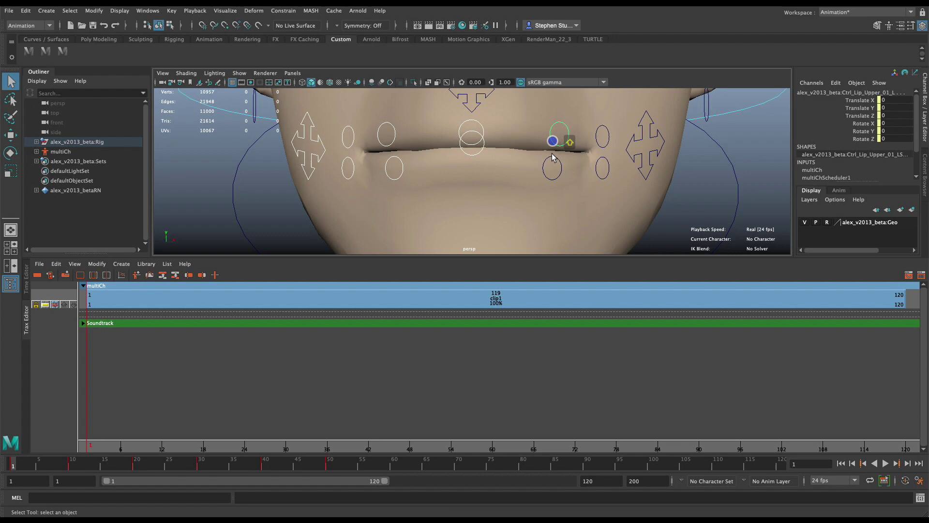
{"action": "left_click", "coordinate": [553, 160], "text": "shift"}
{"action": "left_click", "coordinate": [601, 158], "text": "shift"}
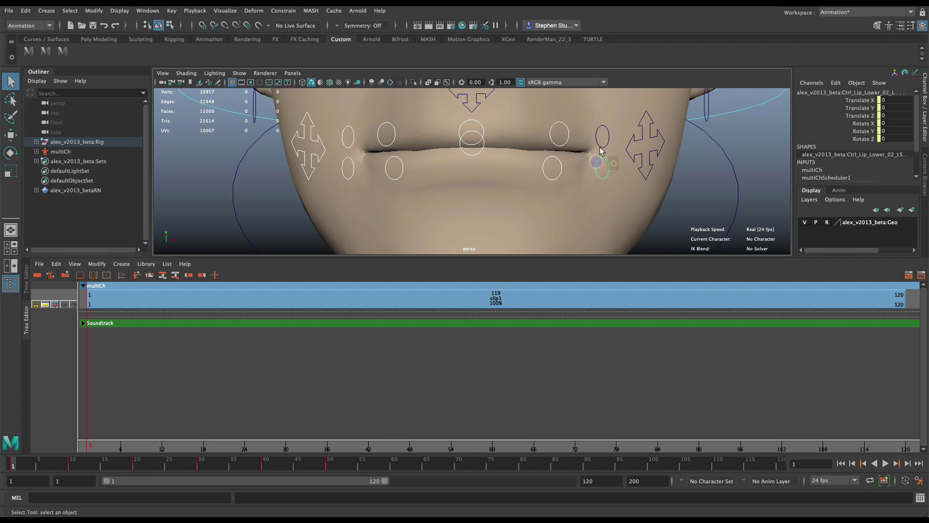
{"action": "left_click", "coordinate": [648, 141], "text": "shift"}
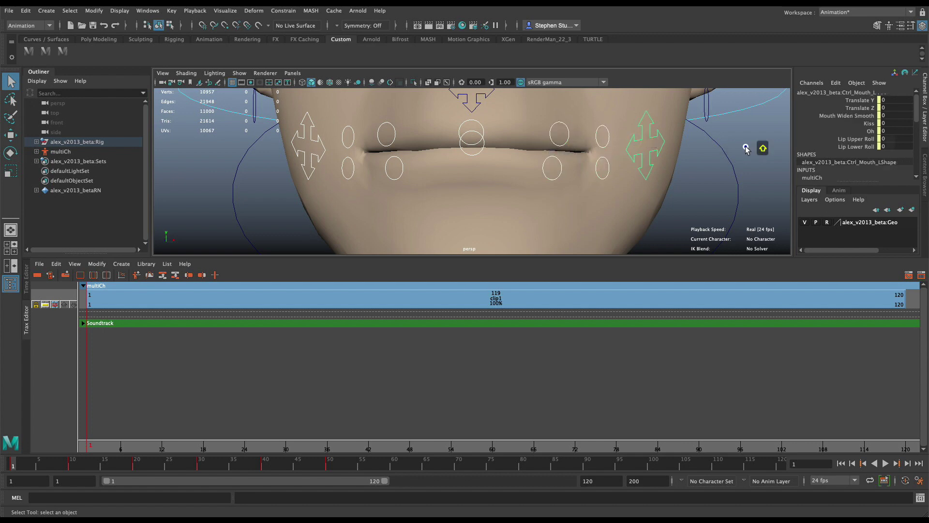
{"action": "left_click", "coordinate": [733, 164]}
{"action": "middle_click_drag", "start_coordinate": [58, 53], "coordinate": [136, 130]}
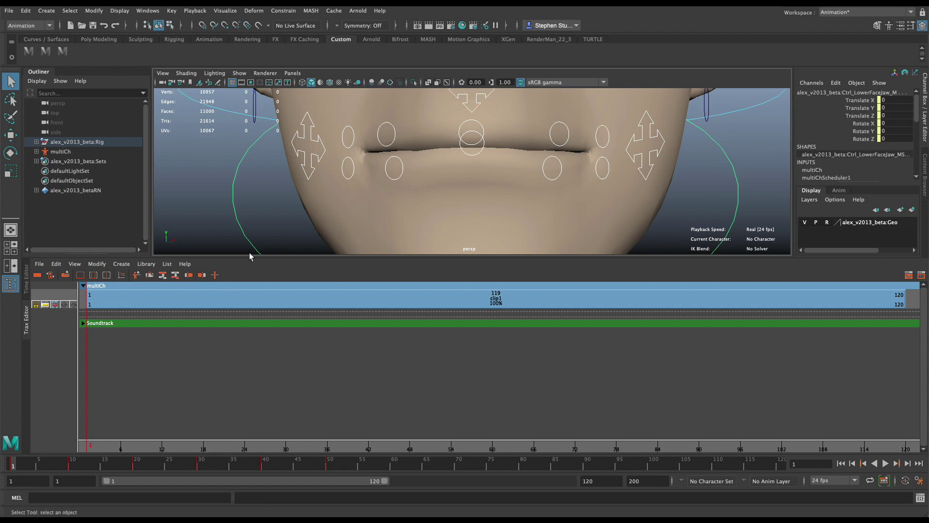
{"action": "left_click", "coordinate": [126, 301]}
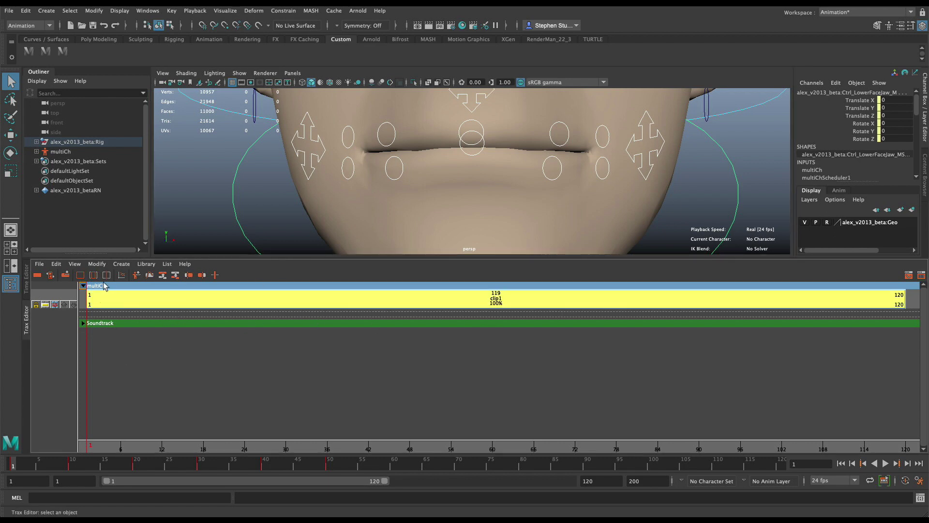
{"action": "left_click", "coordinate": [136, 266]}
{"action": "mouse_move", "coordinate": [109, 269]}
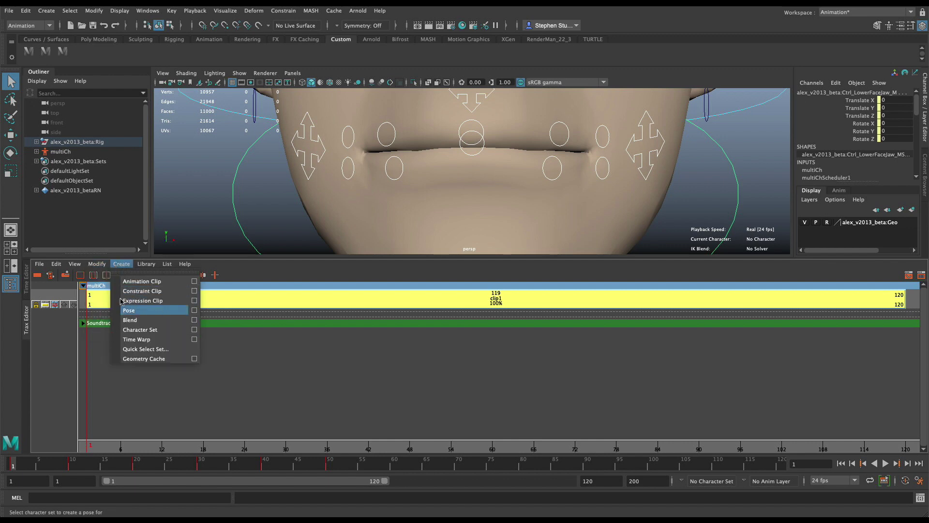
{"action": "mouse_move", "coordinate": [144, 266]}
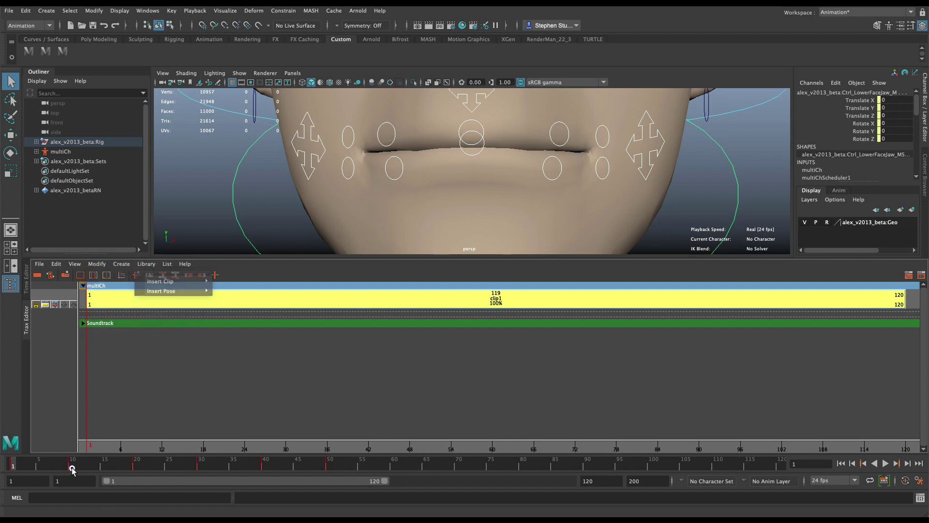
{"action": "left_click", "coordinate": [72, 467]}
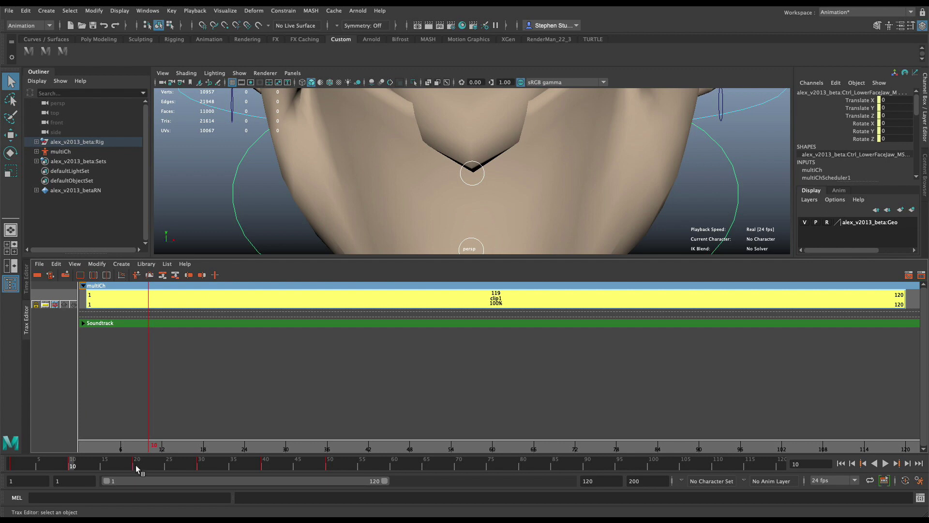
{"action": "left_click", "coordinate": [137, 465]}
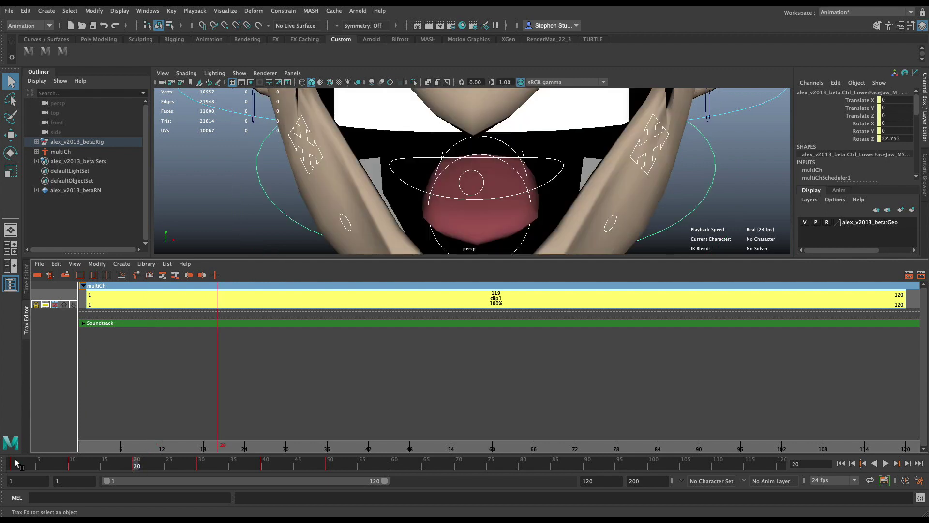
{"action": "left_click", "coordinate": [15, 462]}
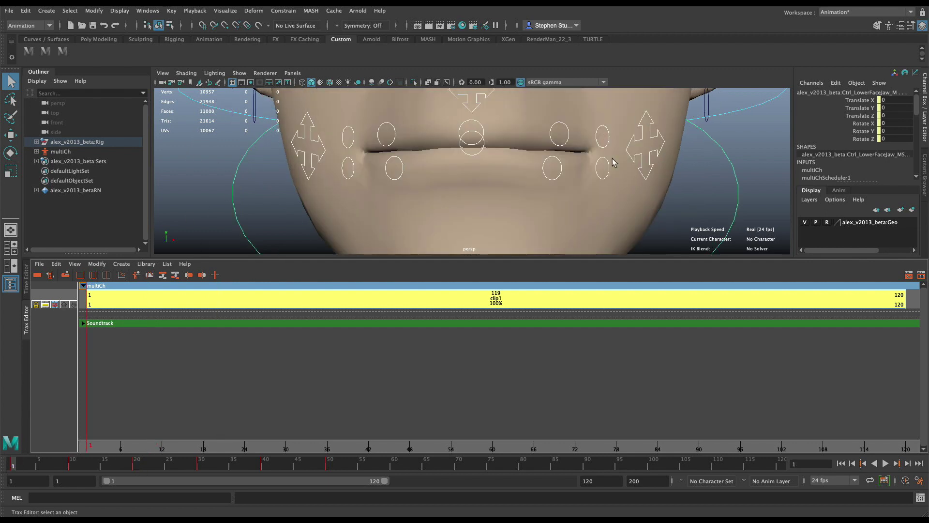
Step: Export the animation clip over the existing mounthshapes.ma, confirming the replacement
{"action": "left_click", "coordinate": [40, 264]}
{"action": "left_click", "coordinate": [48, 319]}
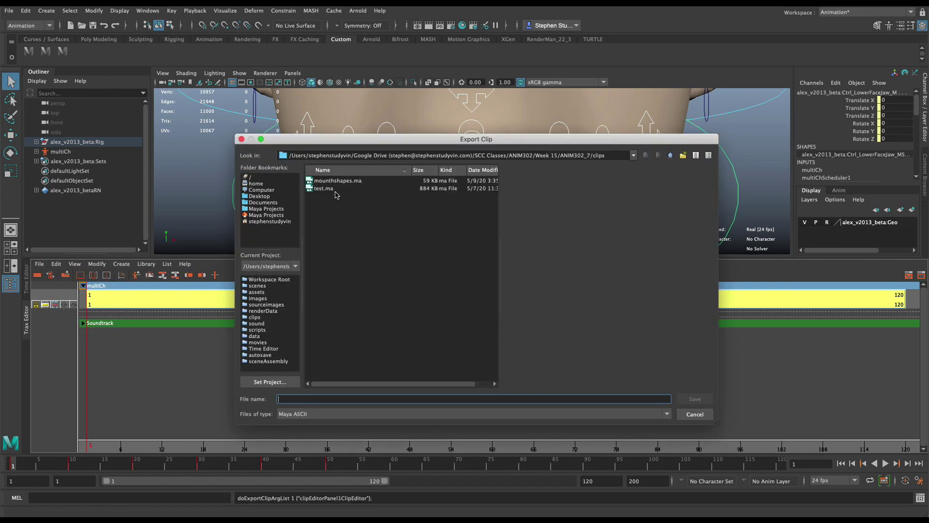
{"action": "left_click", "coordinate": [336, 182]}
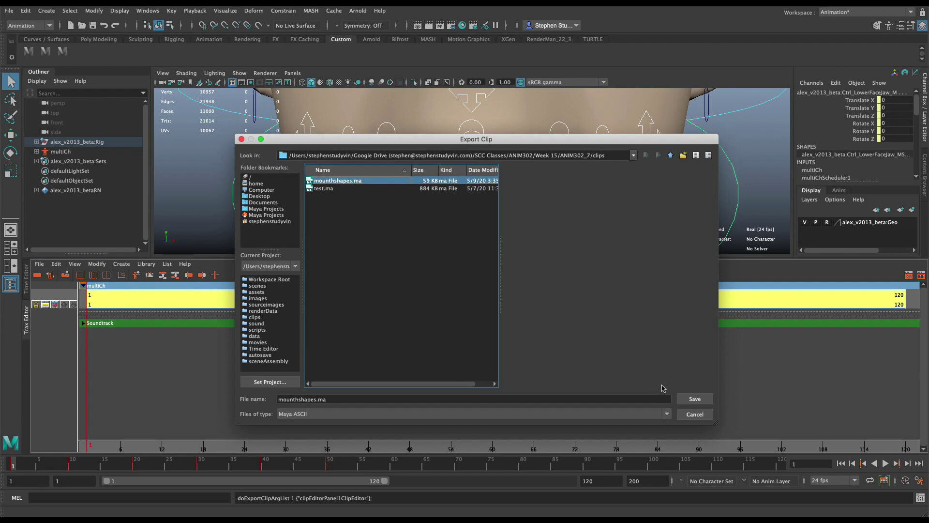
{"action": "left_click", "coordinate": [684, 398]}
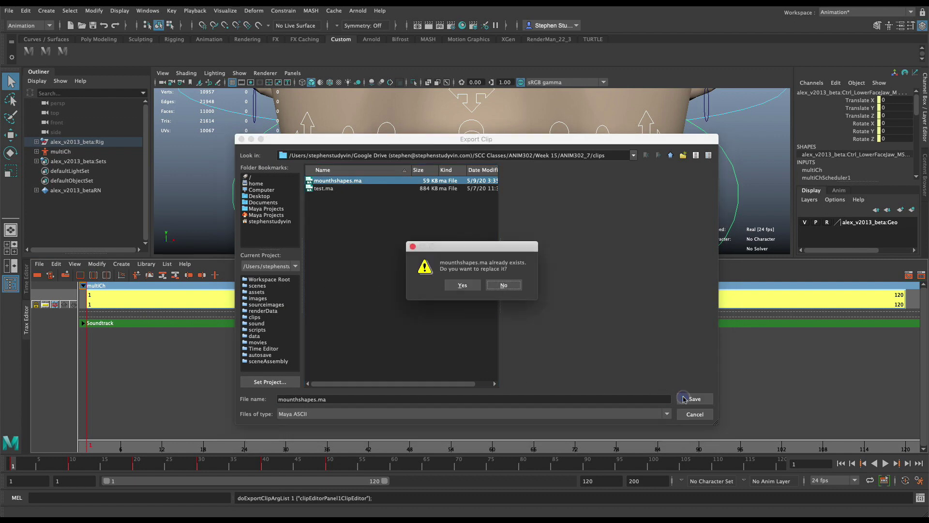
{"action": "left_click", "coordinate": [472, 286]}
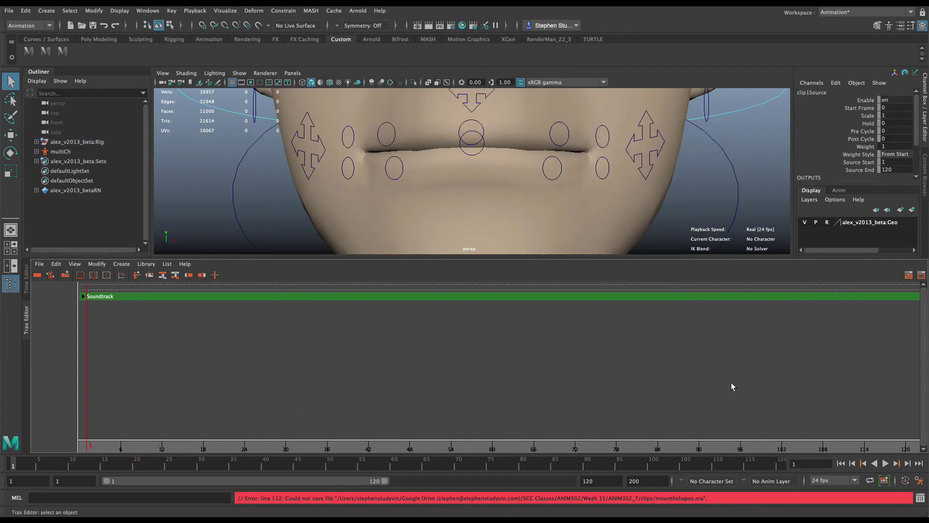
Step: Bring up the Script Editor and scroll its history to the latest output
{"action": "left_click", "coordinate": [920, 498]}
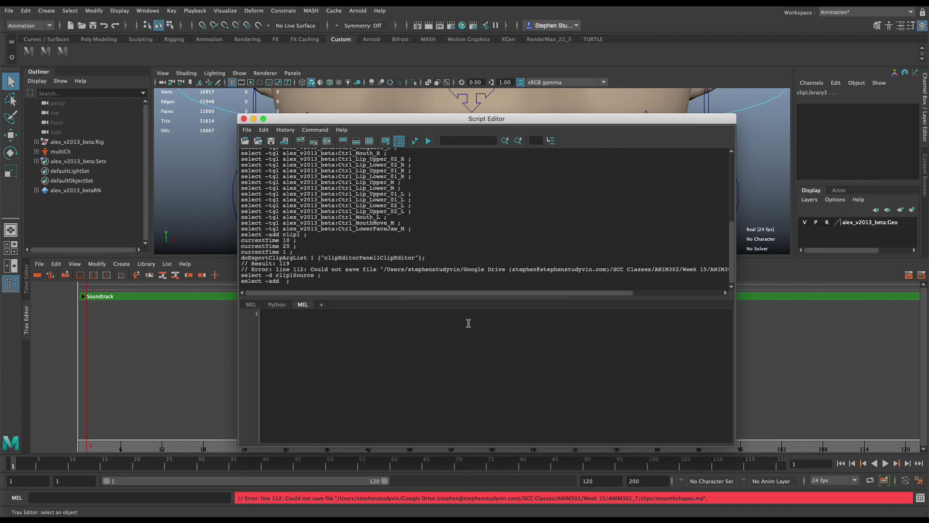
{"action": "left_click", "coordinate": [218, 211]}
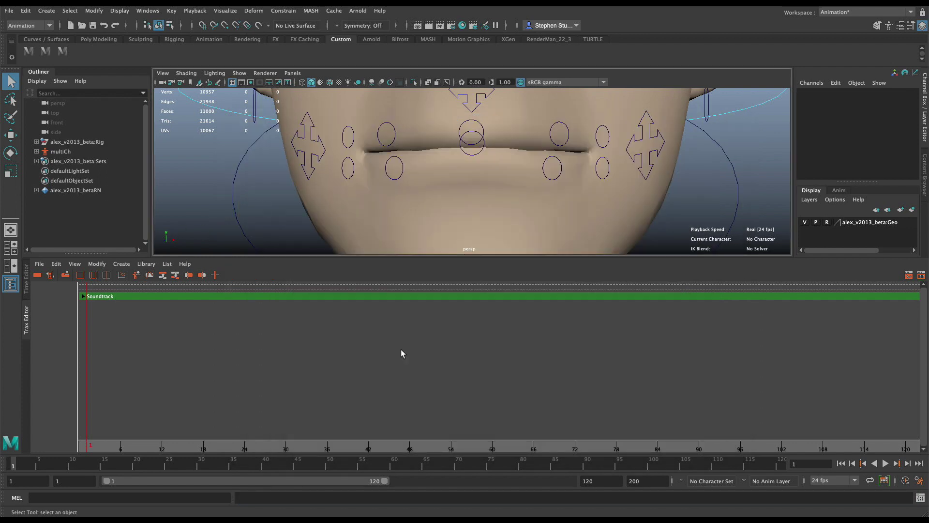
{"action": "key", "text": "super+grave"}
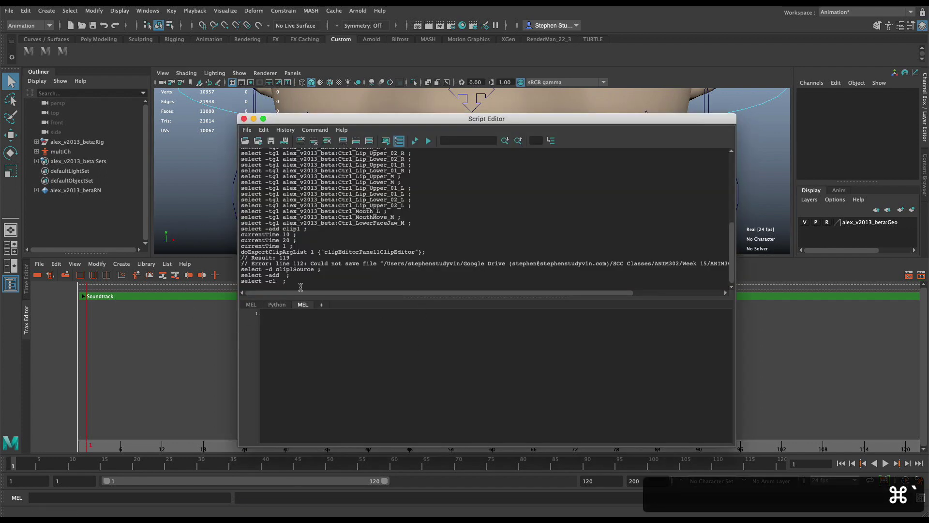
{"action": "scroll", "coordinate": [352, 271], "scroll_direction": "down", "scroll_amount": 1}
Step: Highlight the 'Could not save file' error and the doExportClipArgList 1 command in the history
{"action": "left_click_drag", "start_coordinate": [310, 263], "coordinate": [251, 263]}
{"action": "left_click_drag", "start_coordinate": [379, 261], "coordinate": [260, 262]}
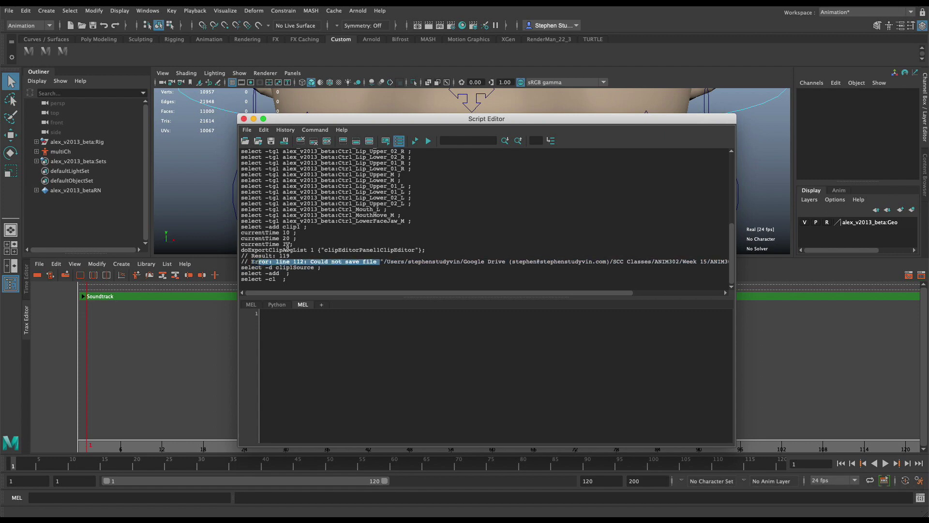
{"action": "left_click_drag", "start_coordinate": [314, 250], "coordinate": [232, 250]}
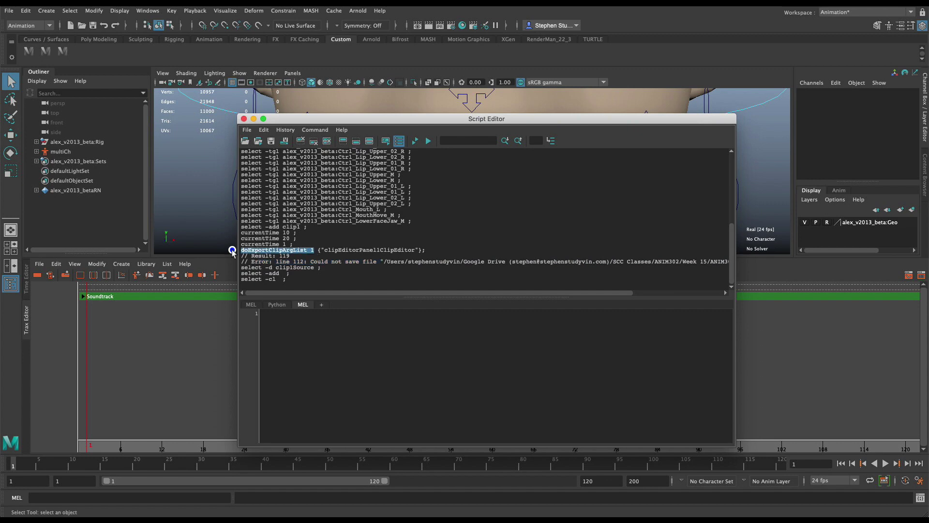
{"action": "left_click", "coordinate": [379, 329]}
{"action": "left_click", "coordinate": [367, 287]}
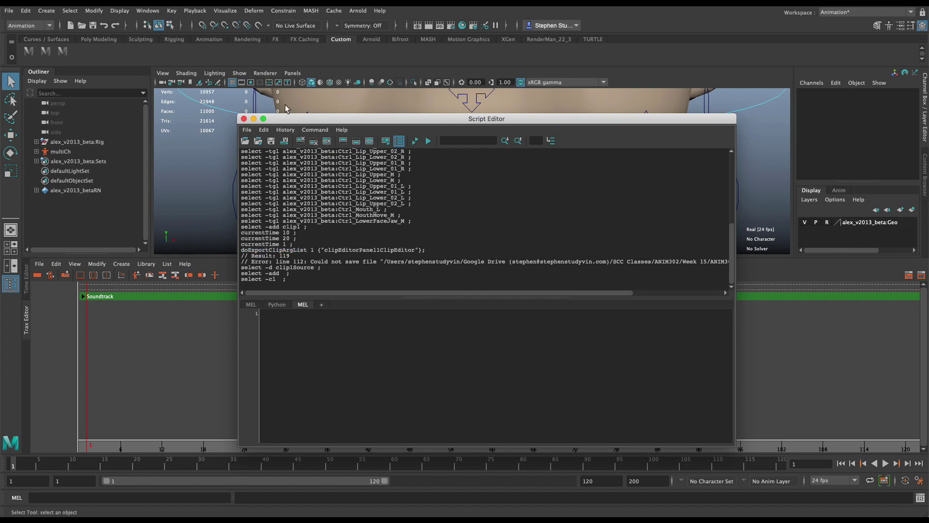
Step: Open the Script Editor's Open Script browser and erase the typed 'doe' file name
{"action": "left_click", "coordinate": [247, 130]}
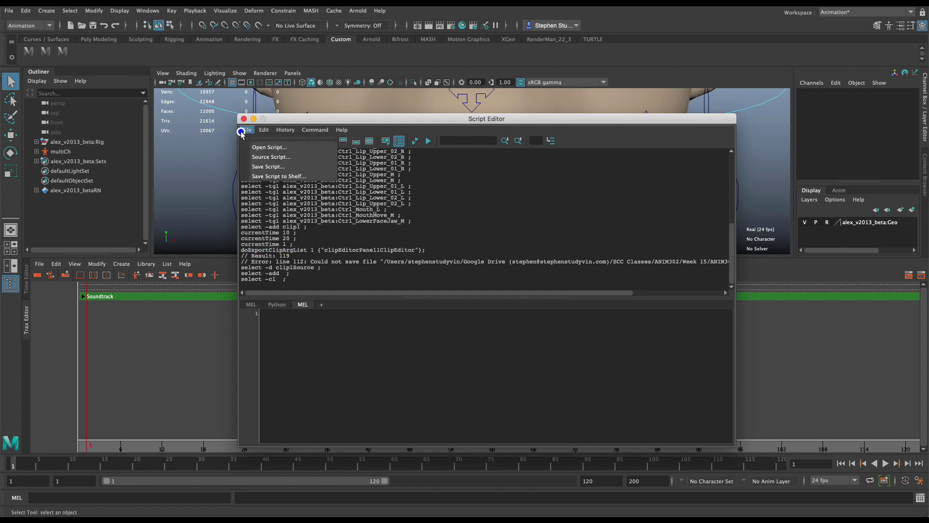
{"action": "left_click", "coordinate": [261, 147]}
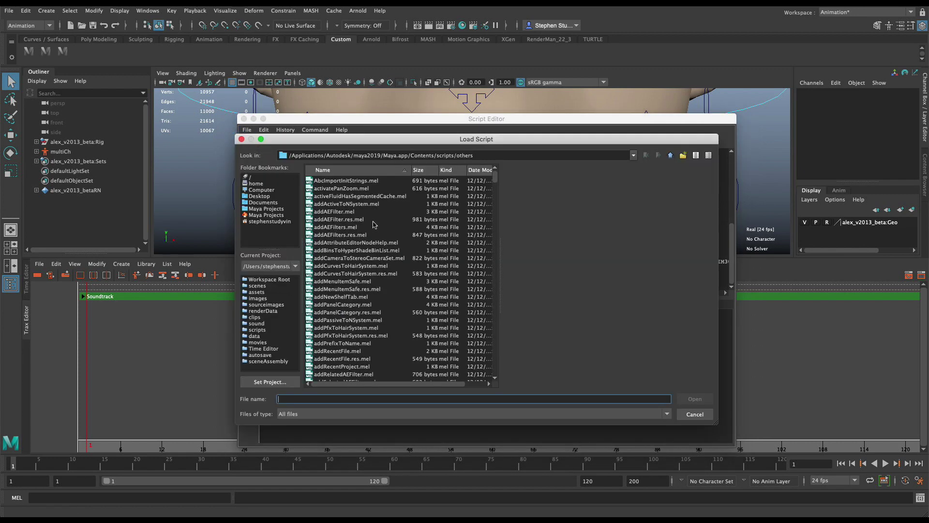
{"action": "type", "text": "doe"}
{"action": "left_click_drag", "start_coordinate": [296, 399], "coordinate": [256, 400]}
{"action": "key", "text": "BackSpace"}
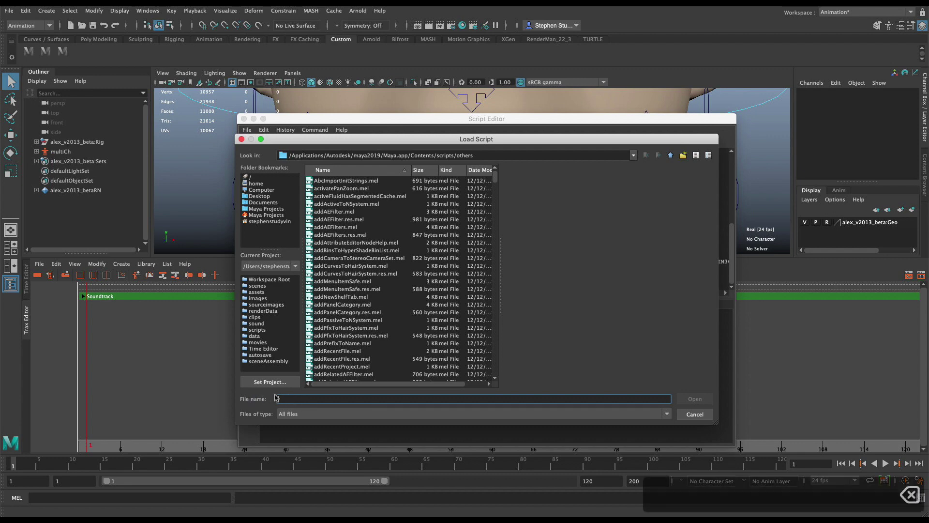
Step: Find doExportClipArgList.mel in scripts/others and open it in the Script Editor
{"action": "left_click", "coordinate": [319, 181]}
{"action": "type", "text": "doe"}
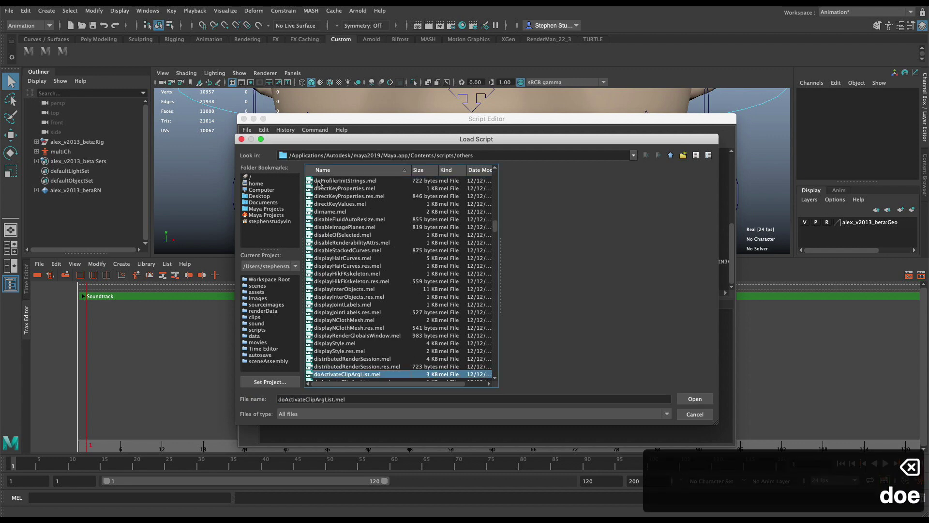
{"action": "scroll", "coordinate": [347, 277], "scroll_direction": "down", "scroll_amount": 5}
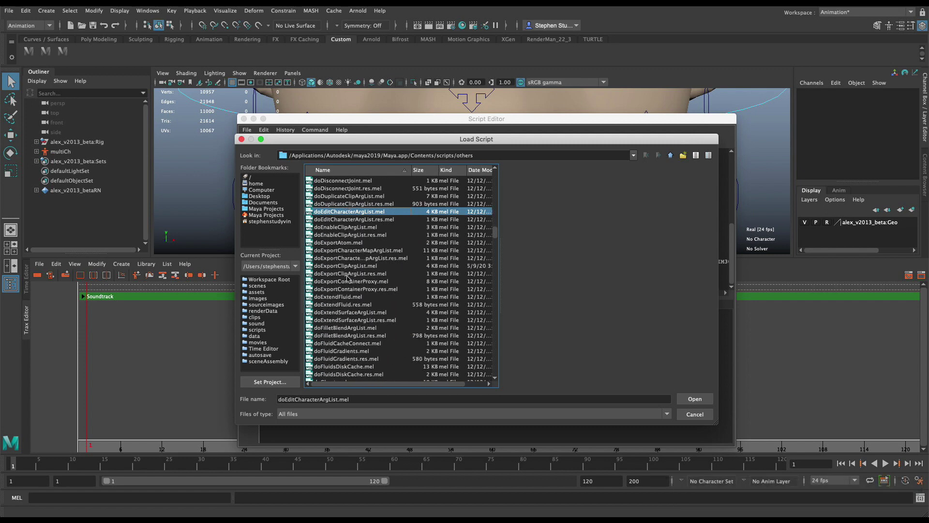
{"action": "left_click", "coordinate": [342, 226]}
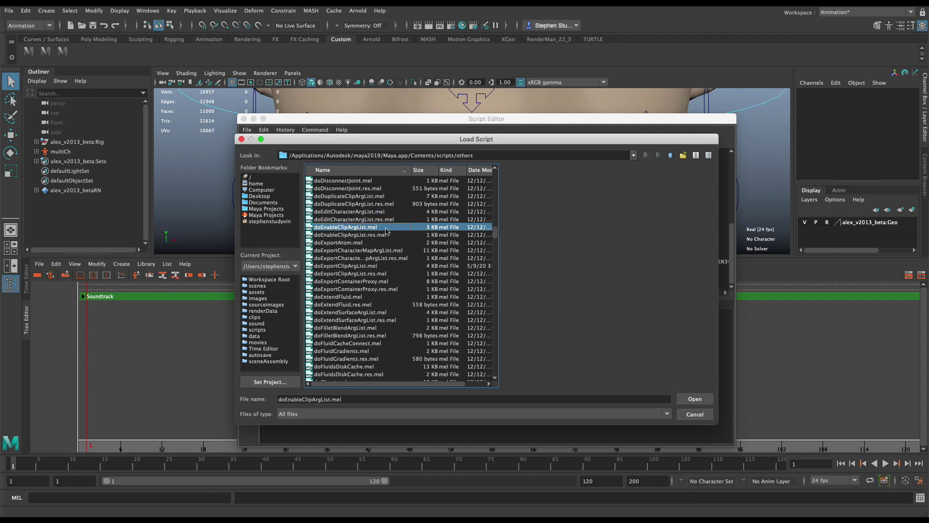
{"action": "left_click", "coordinate": [371, 236]}
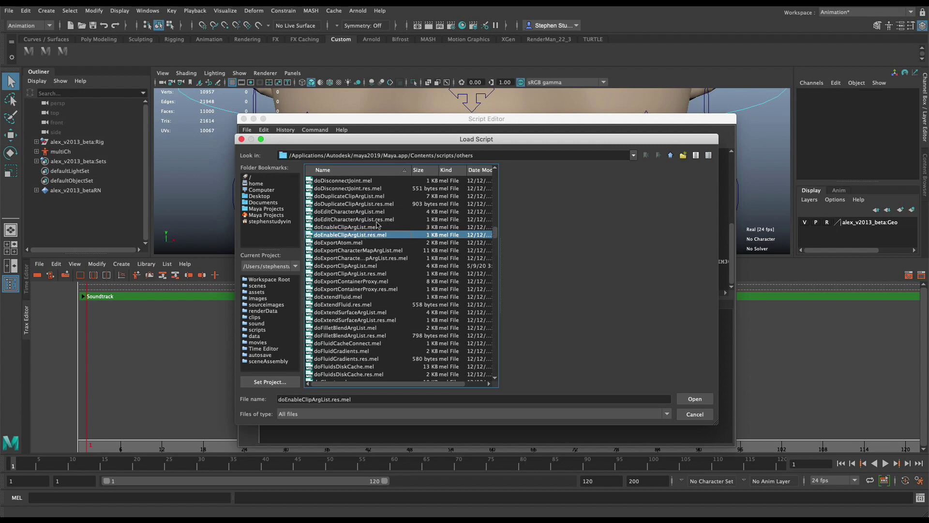
{"action": "left_click", "coordinate": [374, 227]}
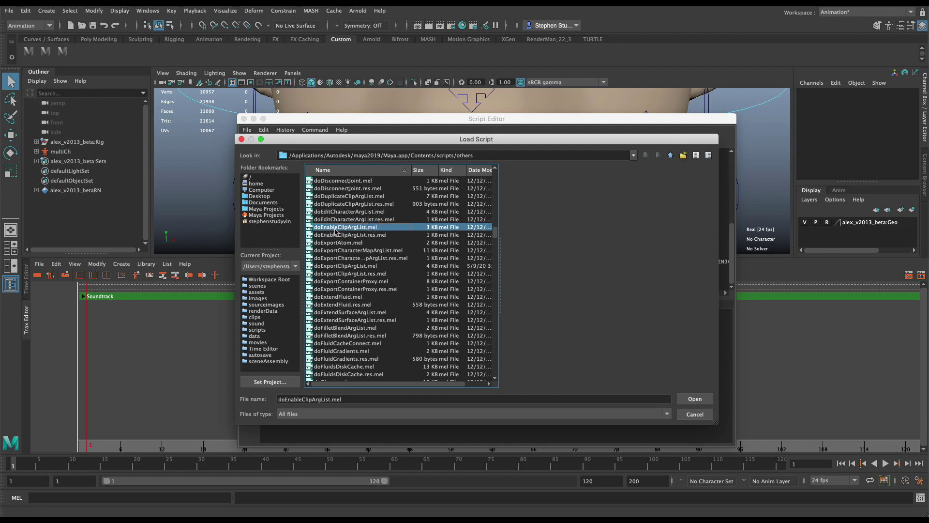
{"action": "left_click", "coordinate": [337, 243]}
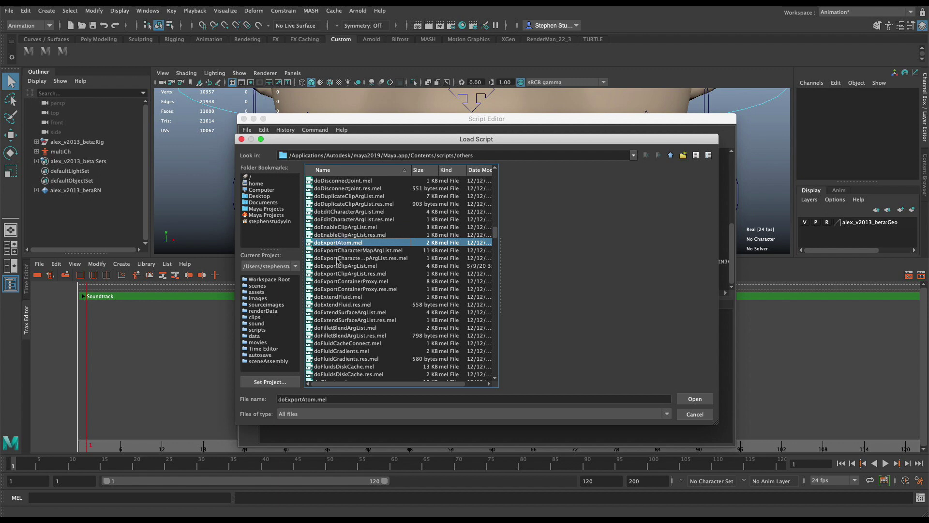
{"action": "left_click", "coordinate": [351, 266]}
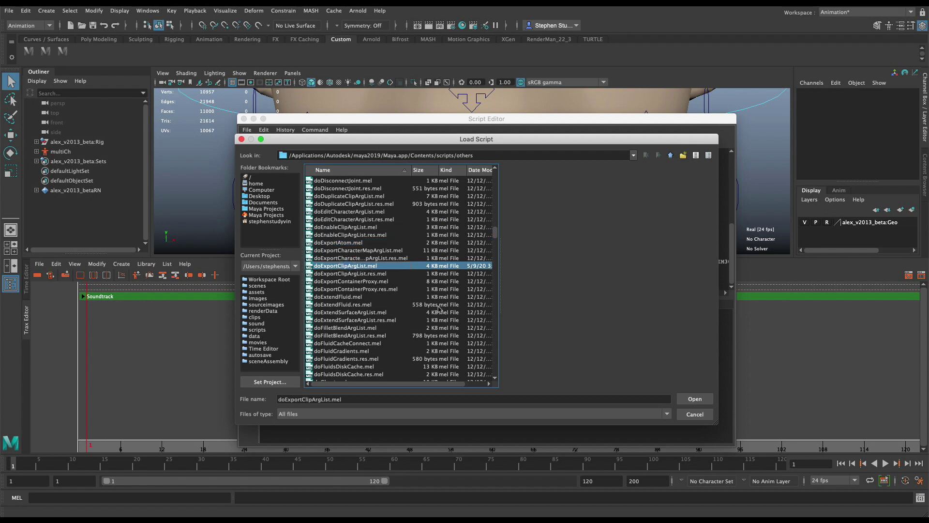
{"action": "left_click", "coordinate": [687, 400]}
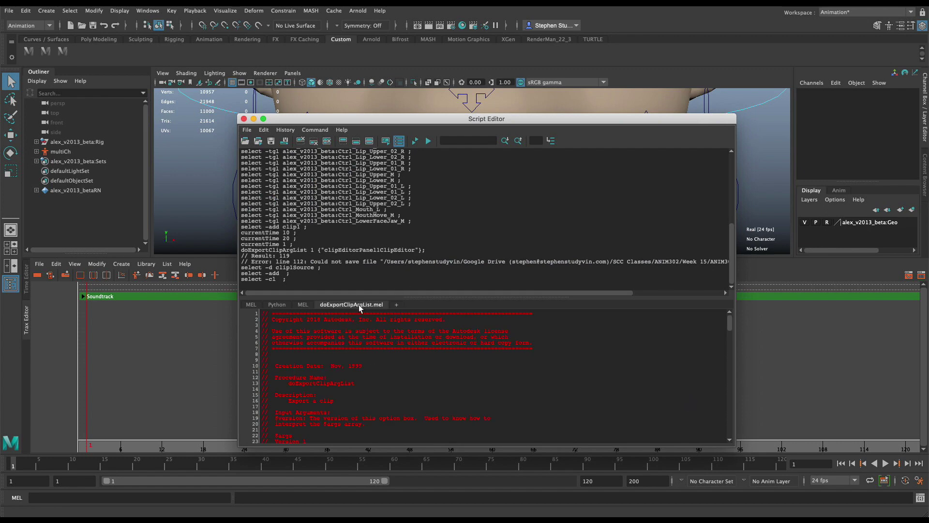
{"action": "scroll", "coordinate": [363, 365], "scroll_direction": "down", "scroll_amount": 8}
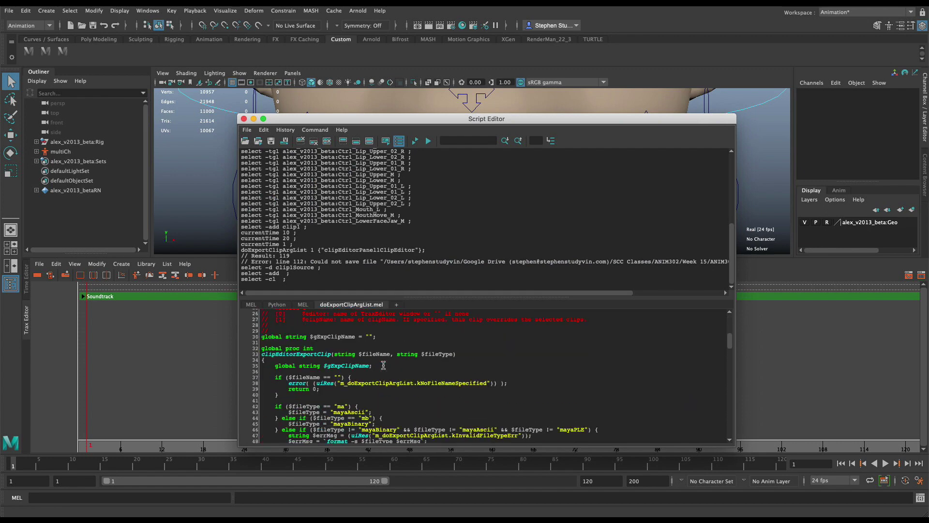
{"action": "scroll", "coordinate": [312, 356], "scroll_direction": "down", "scroll_amount": 13}
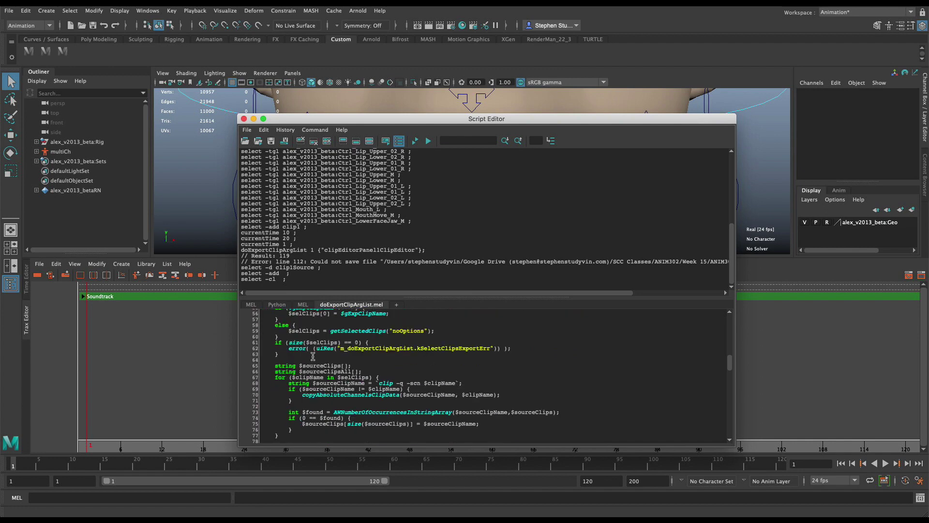
{"action": "scroll", "coordinate": [313, 357], "scroll_direction": "down", "scroll_amount": 7}
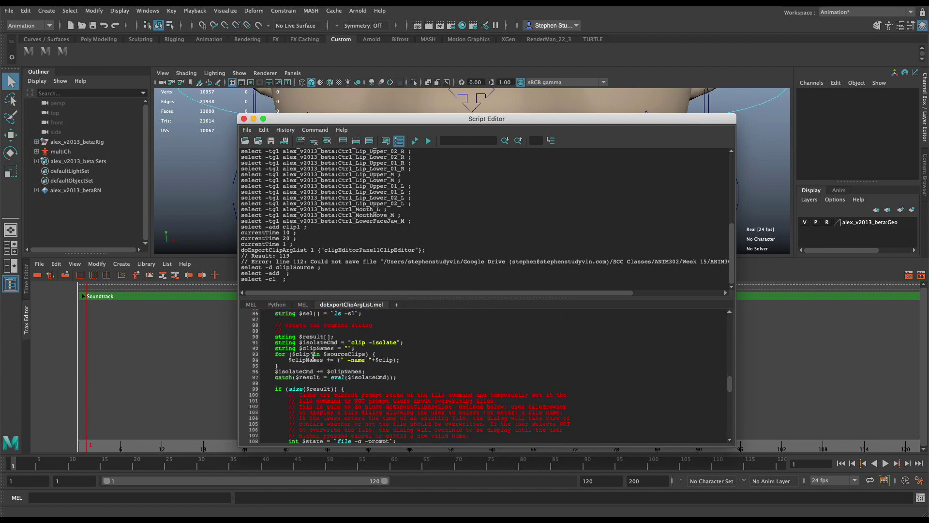
{"action": "scroll", "coordinate": [313, 357], "scroll_direction": "down", "scroll_amount": 3}
{"action": "scroll", "coordinate": [312, 356], "scroll_direction": "down", "scroll_amount": 2}
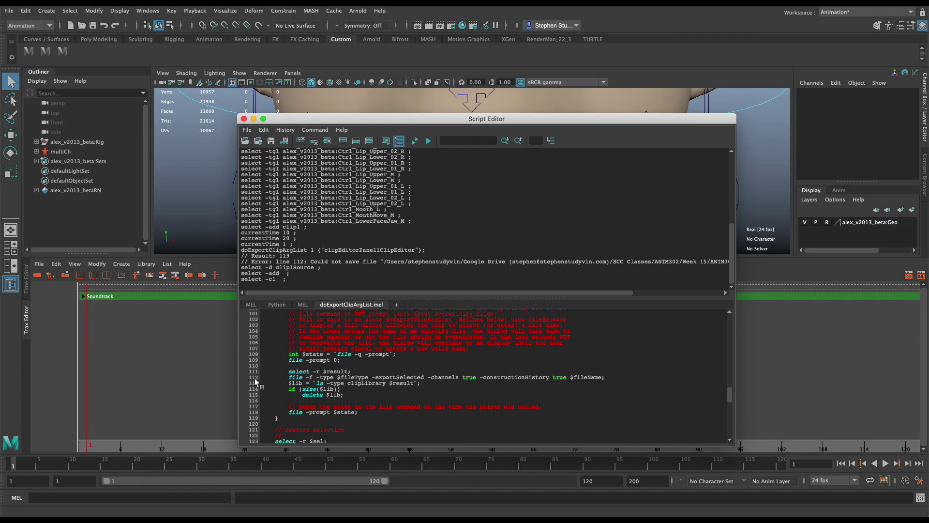
{"action": "triple_click", "coordinate": [363, 370]}
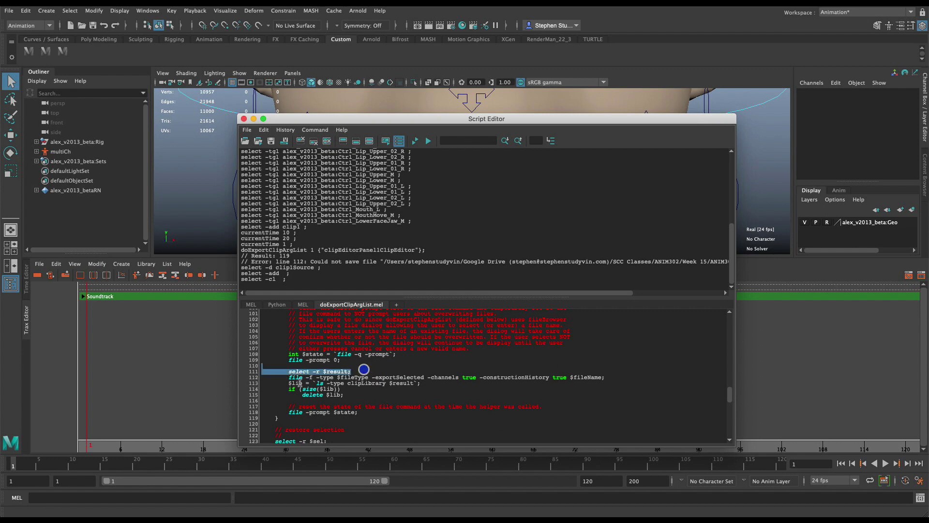
{"action": "left_click", "coordinate": [611, 378]}
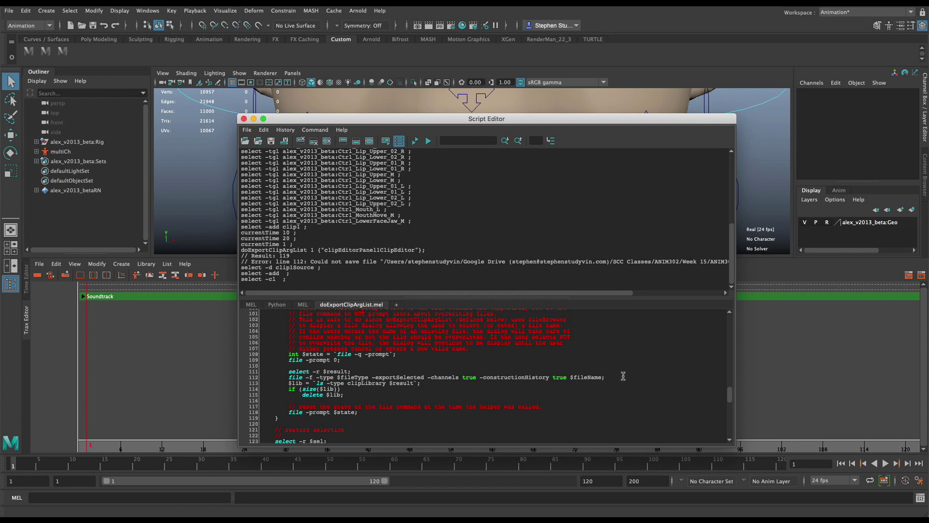
{"action": "left_click_drag", "start_coordinate": [606, 378], "coordinate": [291, 375]}
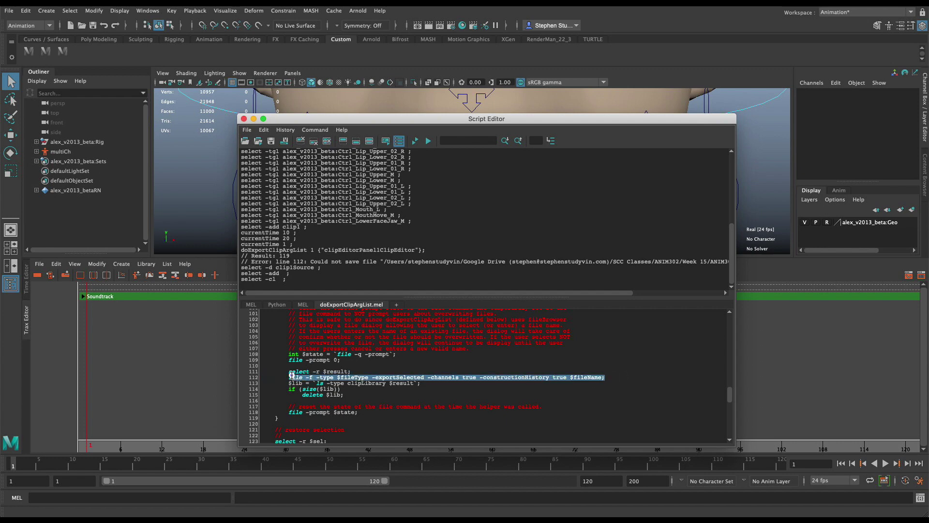
{"action": "left_click", "coordinate": [302, 377]}
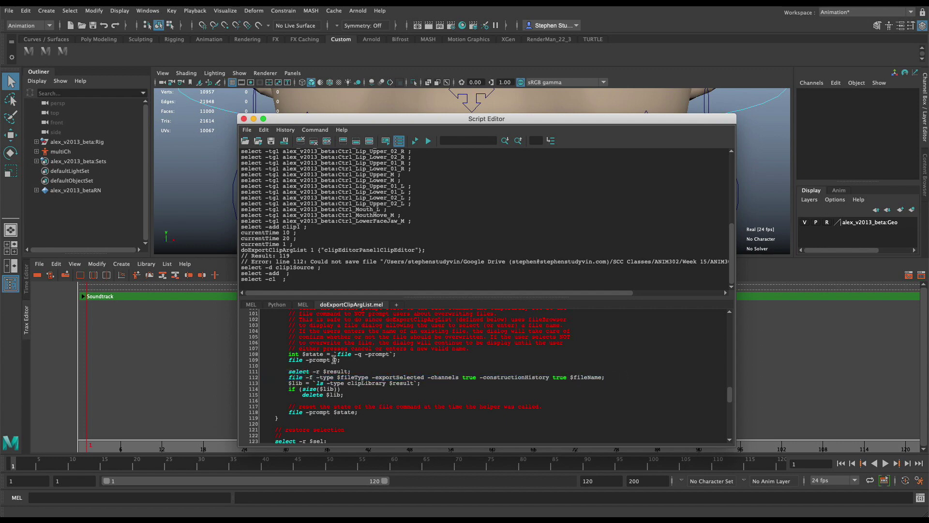
{"action": "left_click_drag", "start_coordinate": [341, 360], "coordinate": [288, 360]}
Step: Change 'file -prompt 0;' on line 109 to 'file -prompt 1;'
{"action": "left_click", "coordinate": [315, 361]}
{"action": "left_click_drag", "start_coordinate": [306, 361], "coordinate": [331, 360]}
{"action": "left_click", "coordinate": [336, 359]}
{"action": "type", "text": "1"}
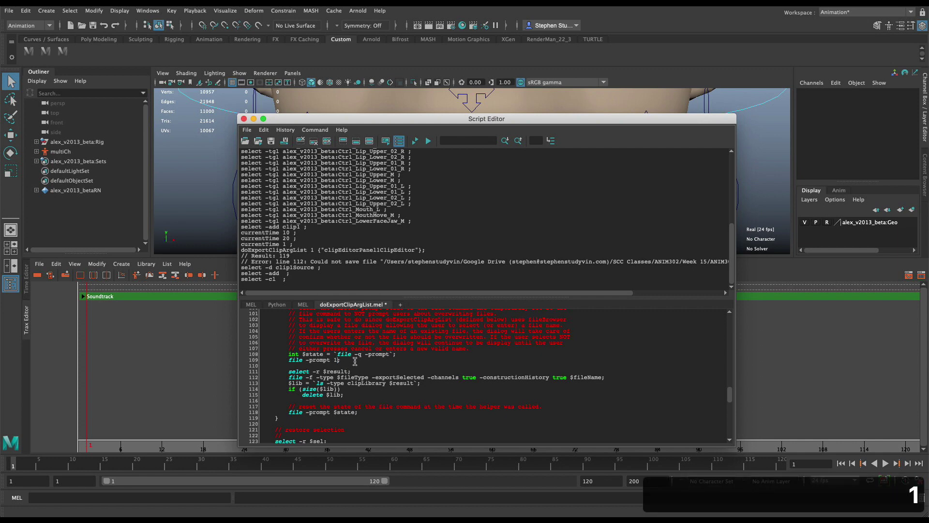
Step: Save the edited doExportClipArgList.mel with File > Save Script
{"action": "left_click", "coordinate": [248, 133]}
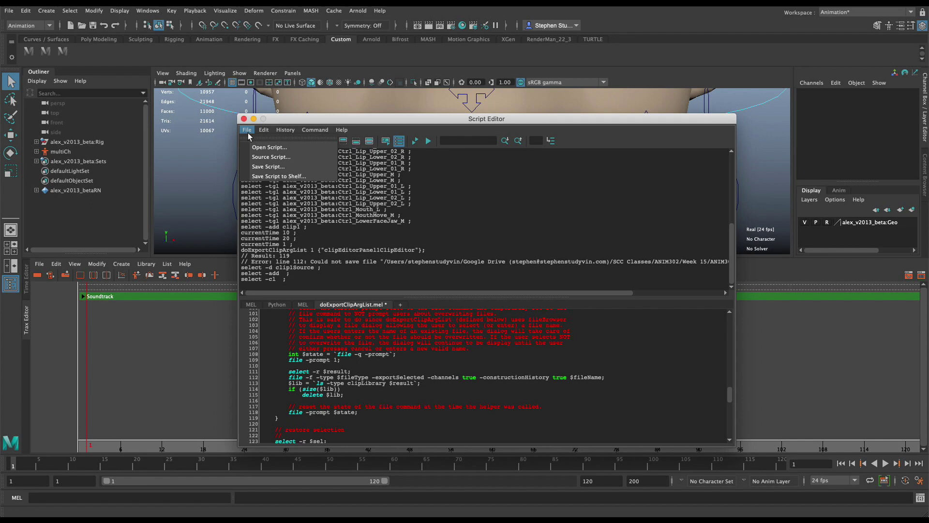
{"action": "left_click", "coordinate": [248, 132]}
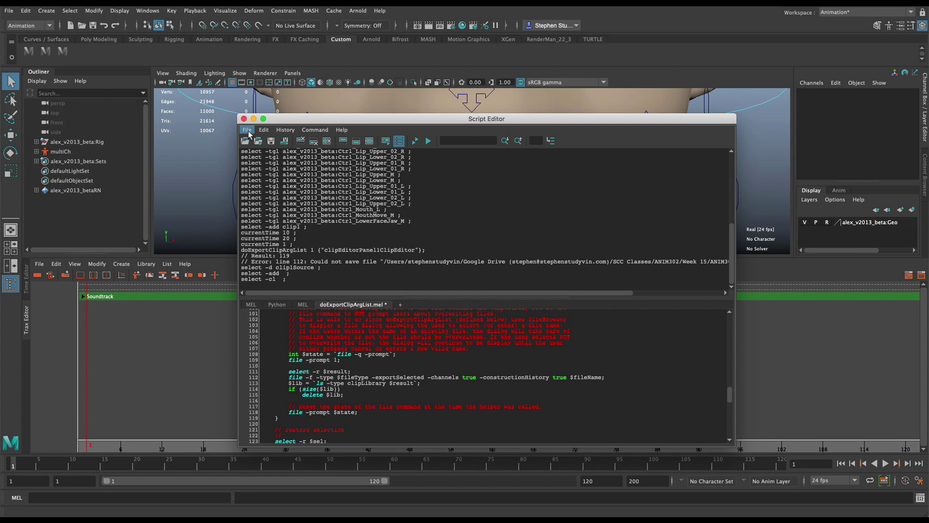
{"action": "left_click", "coordinate": [247, 130]}
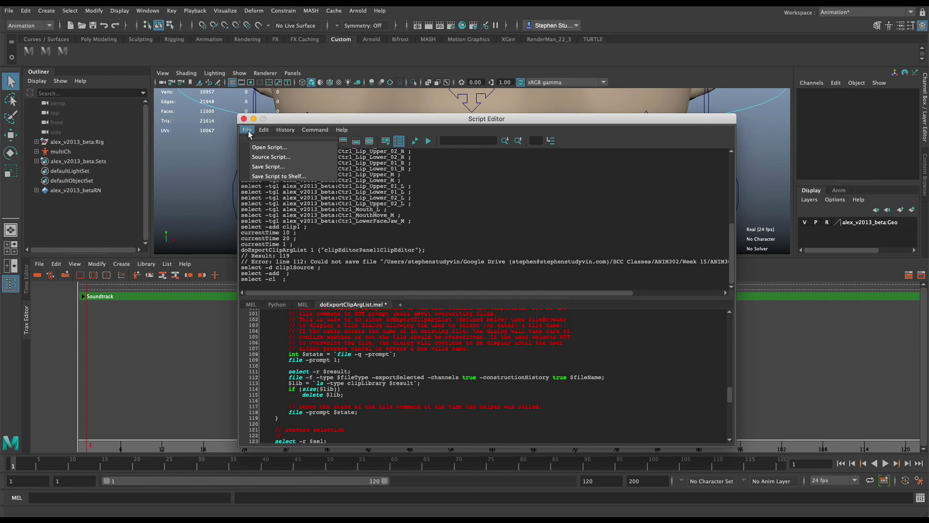
{"action": "left_click", "coordinate": [256, 167]}
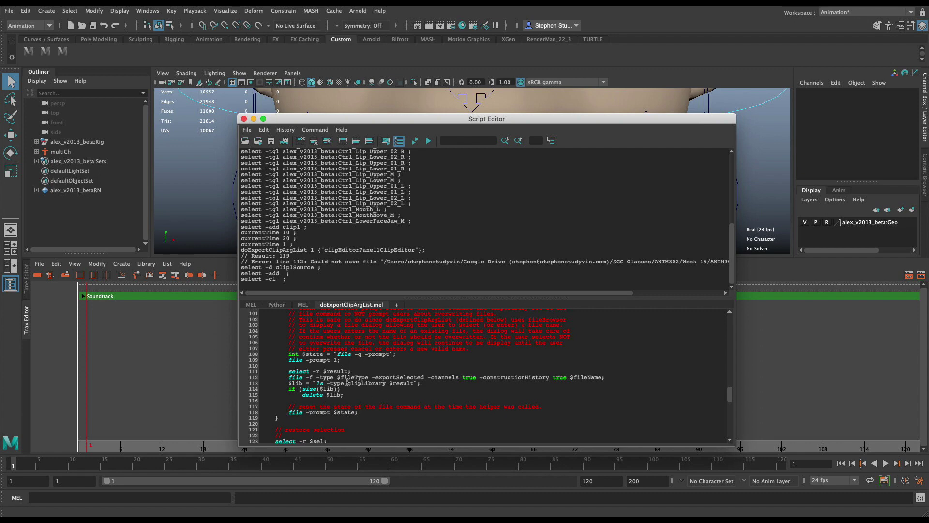
Step: Execute All on the edited doExportClipArgList.mel, then Clear All history and input
{"action": "left_click", "coordinate": [416, 142]}
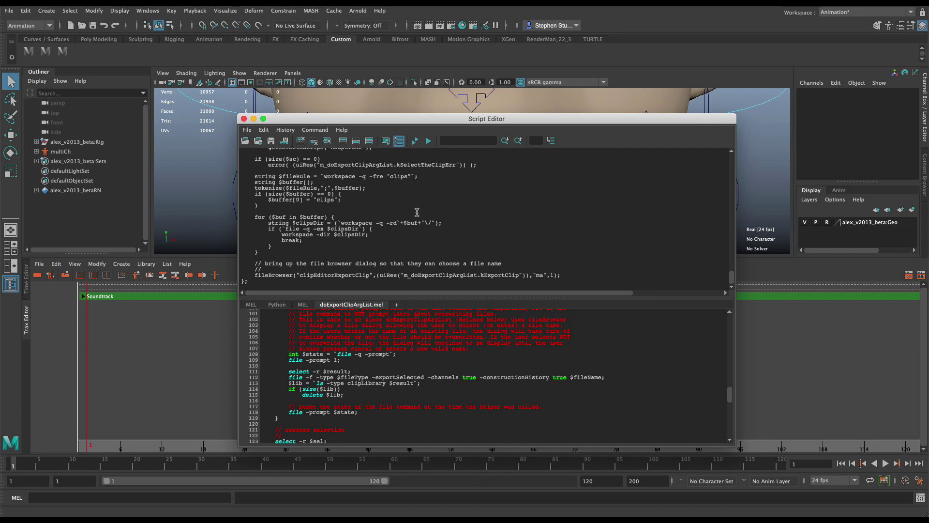
{"action": "left_click", "coordinate": [379, 377]}
{"action": "left_click", "coordinate": [327, 140]}
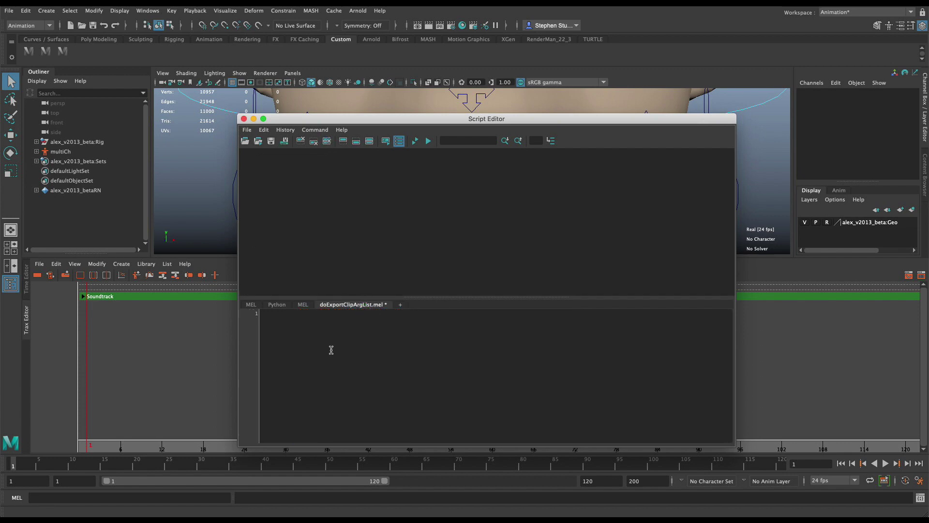
Step: Delete the doExportClipArgList.mel tab via Command > Delete Tab, declining to save changes
{"action": "left_click", "coordinate": [315, 129]}
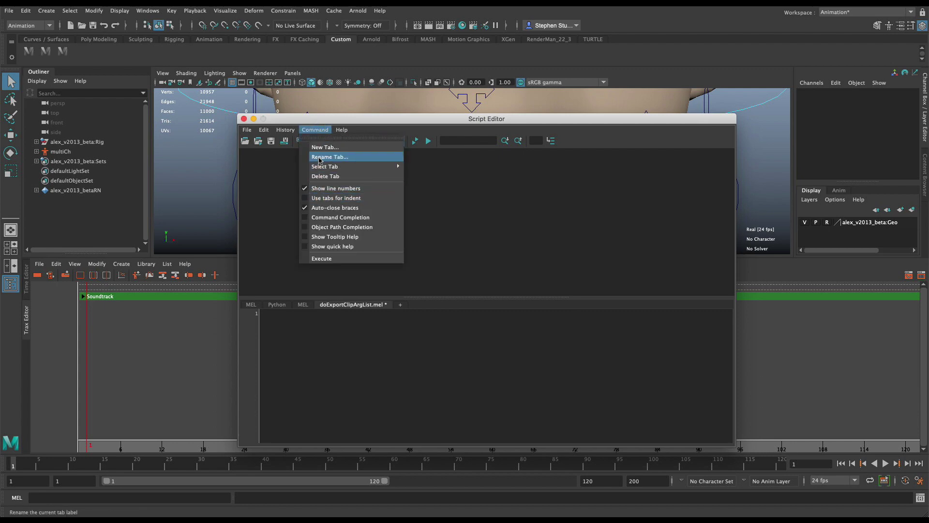
{"action": "left_click", "coordinate": [318, 177]}
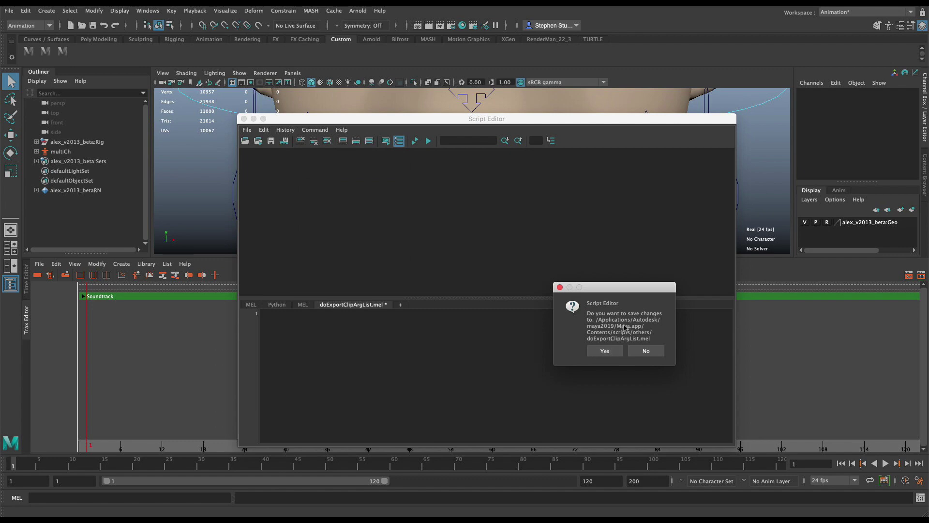
{"action": "left_click", "coordinate": [644, 354]}
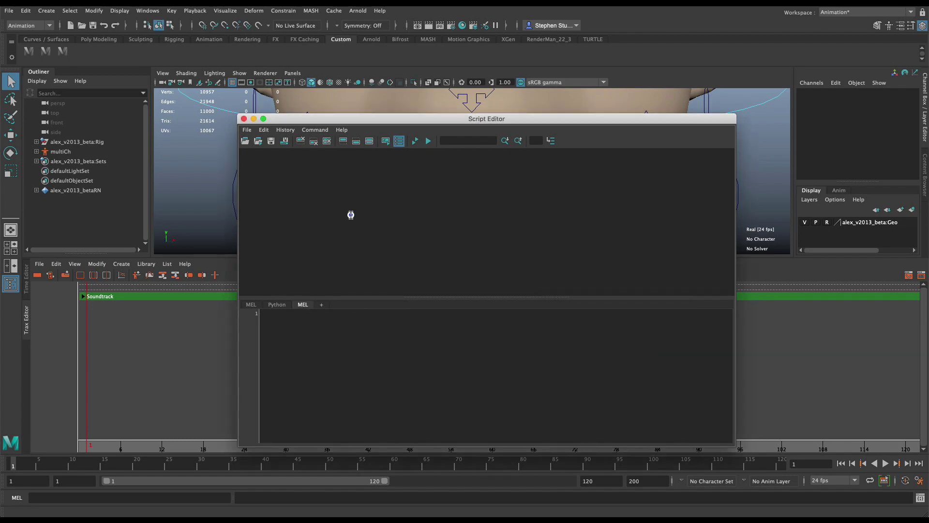
Step: Close the Script Editor, select the mouth rig controls from the shelf, and select clip1
{"action": "left_click", "coordinate": [243, 119]}
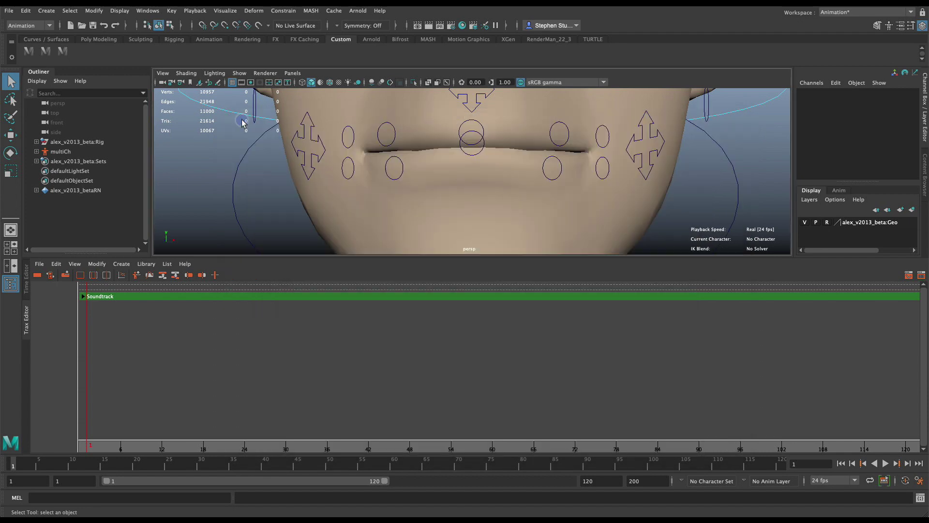
{"action": "left_click", "coordinate": [39, 264]}
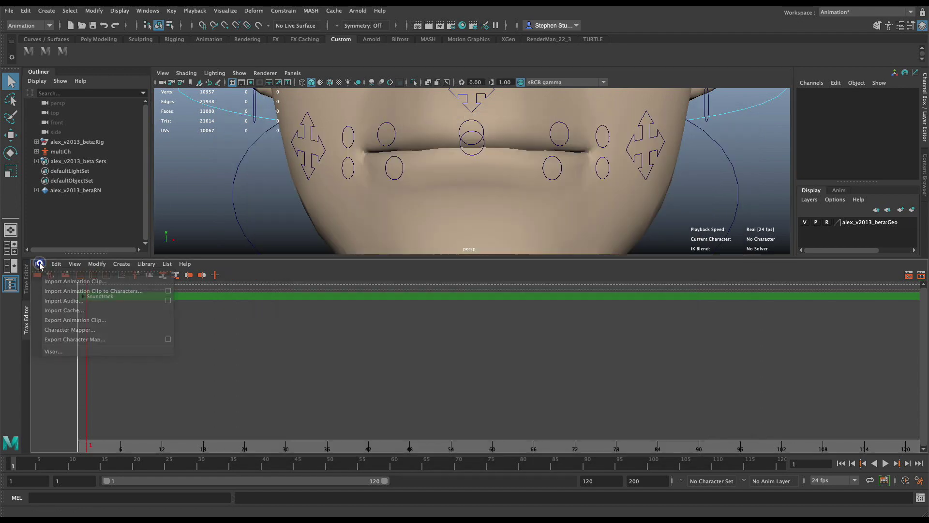
{"action": "left_click", "coordinate": [63, 51]}
{"action": "left_click", "coordinate": [156, 299]}
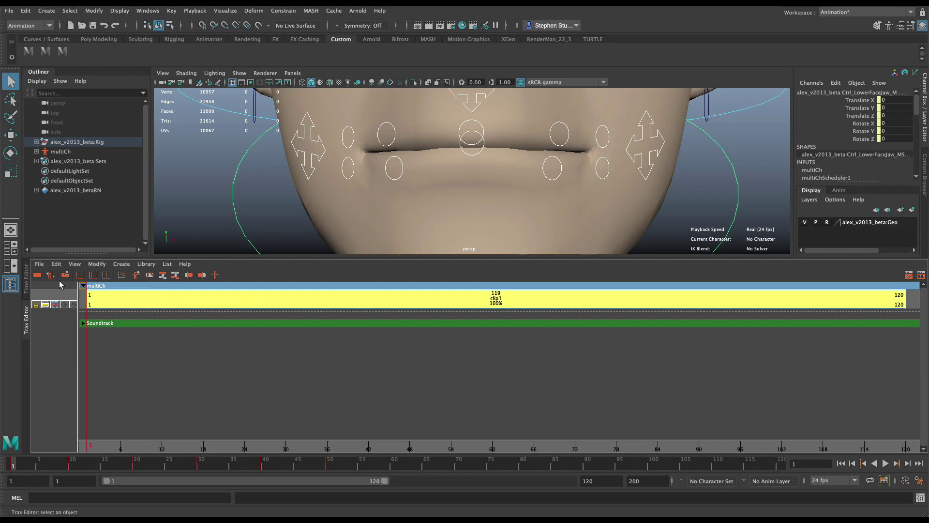
Step: Export clip1 to mounthshapes.ma, replacing the file and accepting the student-version notice
{"action": "left_click", "coordinate": [40, 264]}
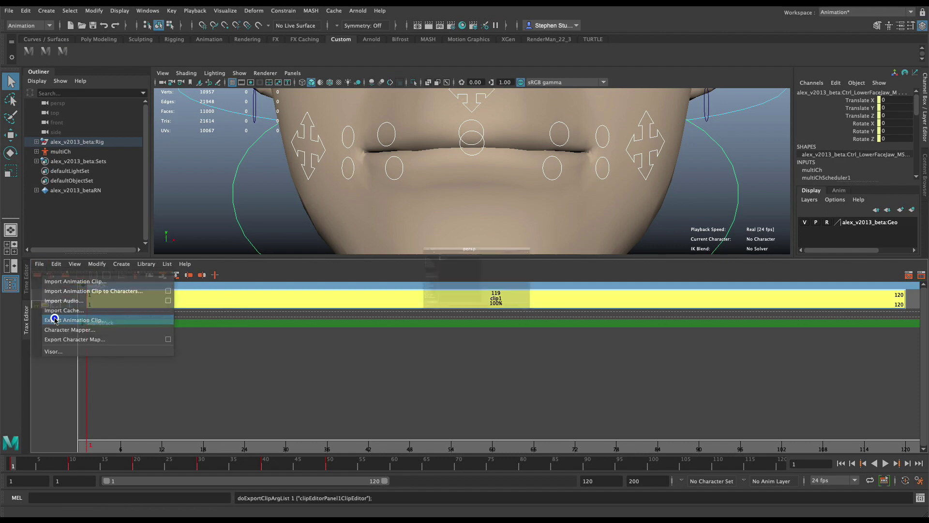
{"action": "left_click", "coordinate": [73, 320]}
{"action": "left_click", "coordinate": [324, 181]}
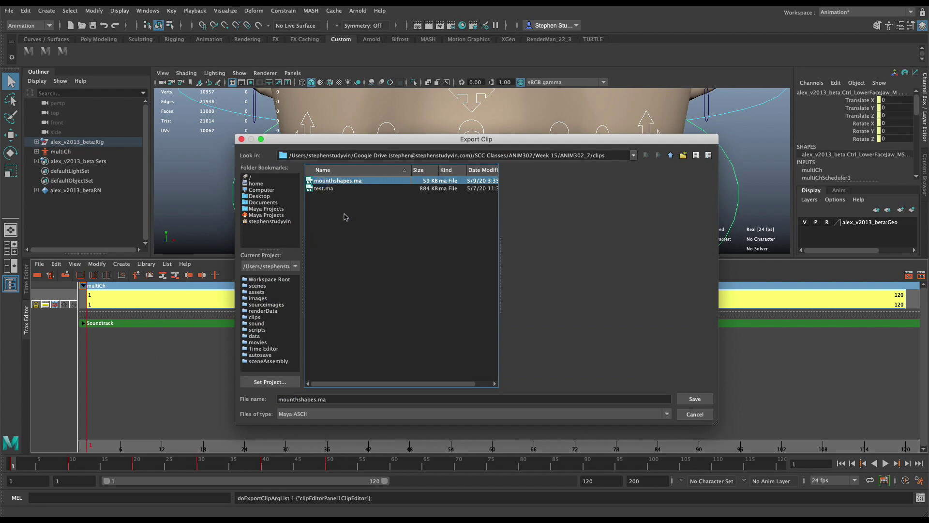
{"action": "left_click", "coordinate": [704, 399]}
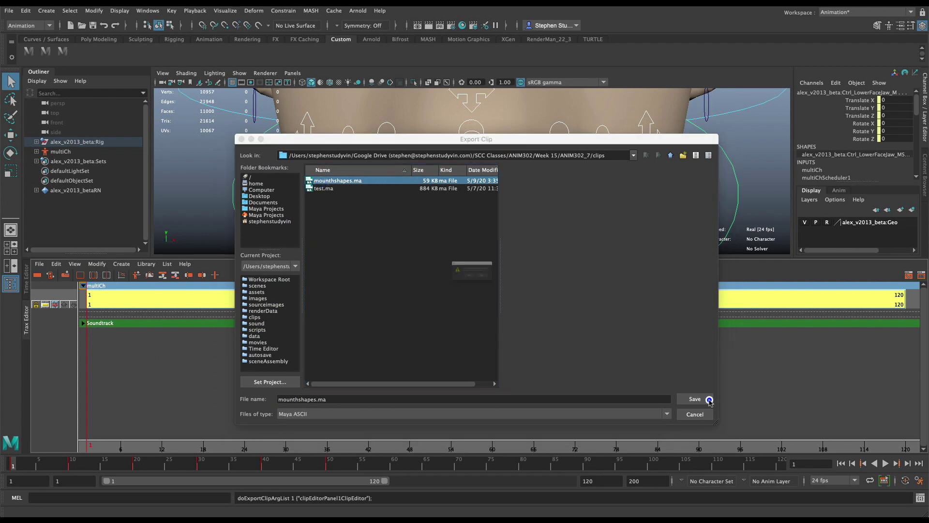
{"action": "left_click", "coordinate": [460, 285]}
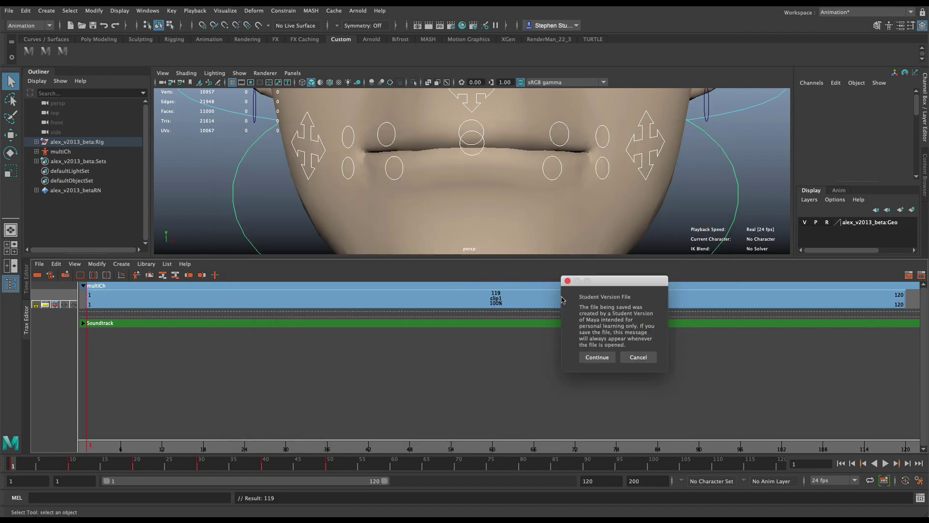
{"action": "left_click_drag", "start_coordinate": [627, 279], "coordinate": [522, 218]}
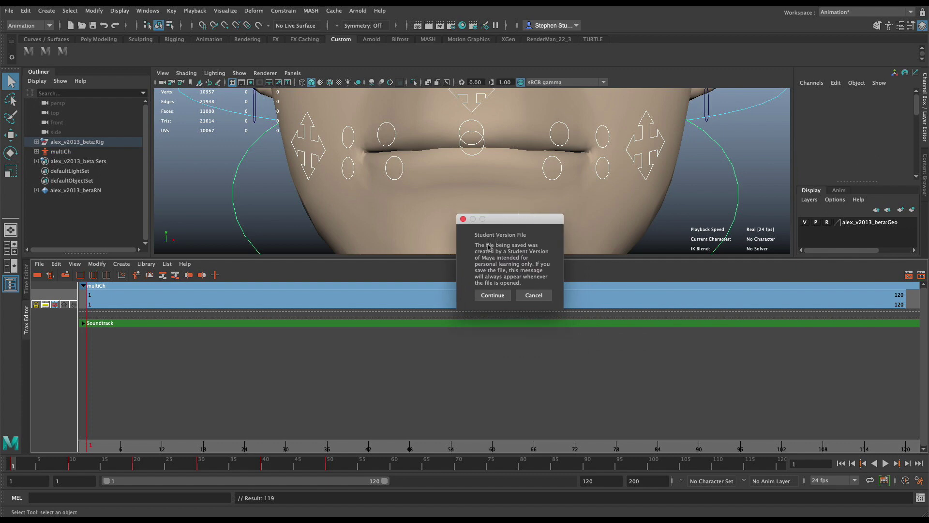
{"action": "left_click", "coordinate": [492, 295]}
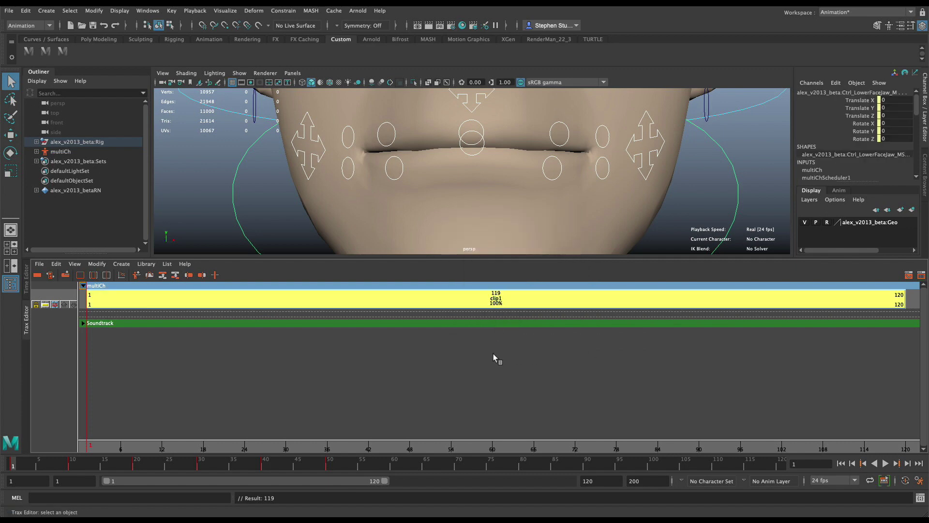